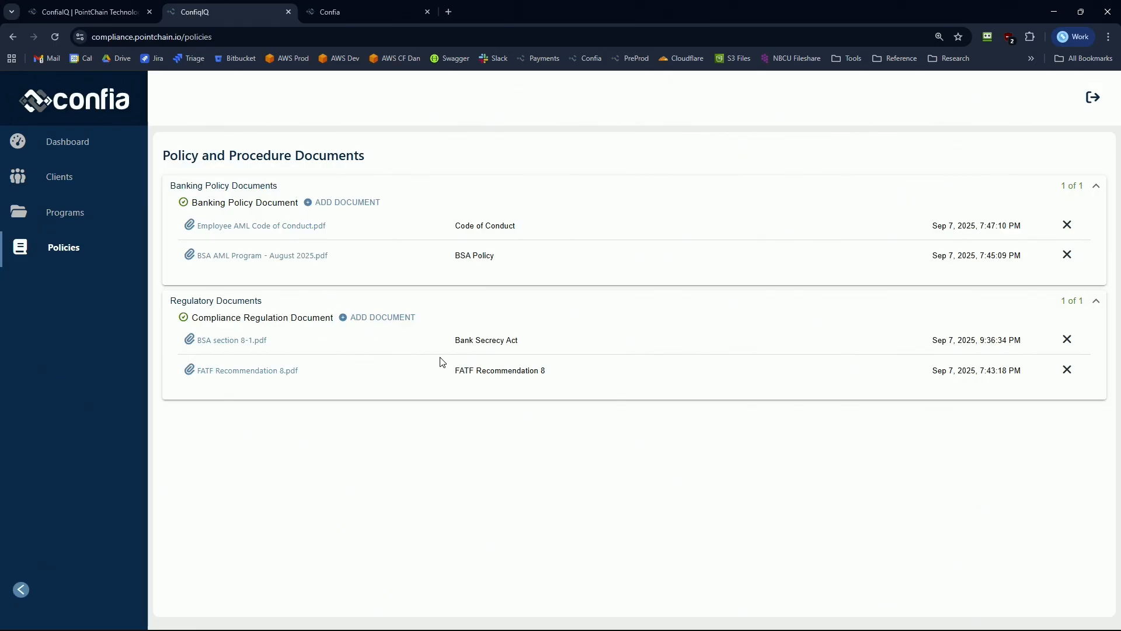
Create a compliance program named "Casino Gambling" targeting Business, with the description "Casino".
click(68, 223)
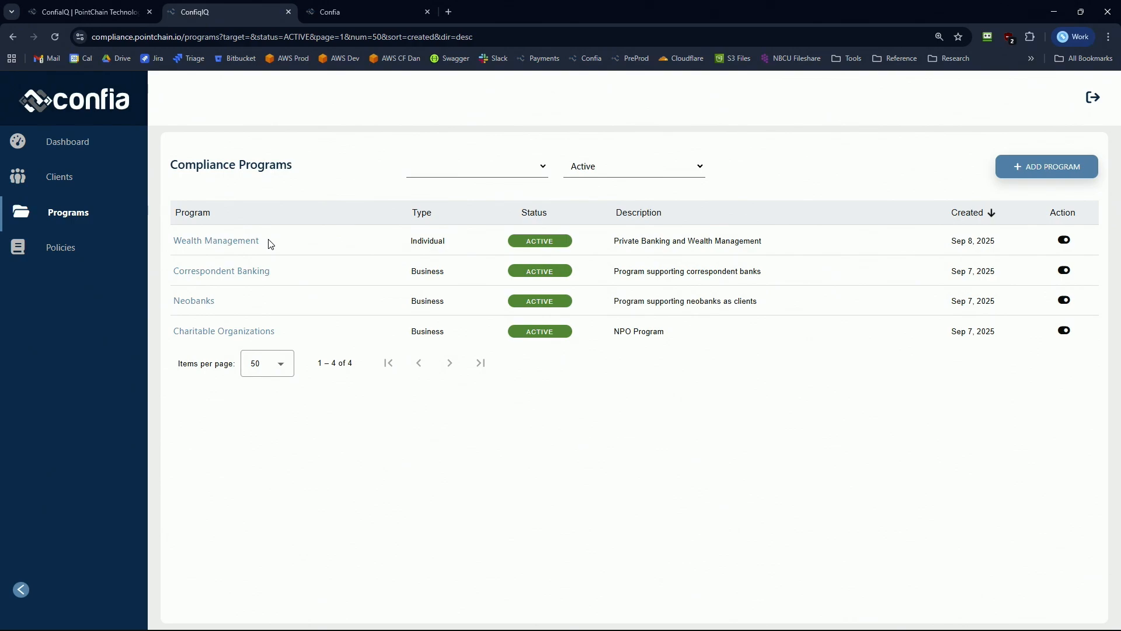
click(1036, 173)
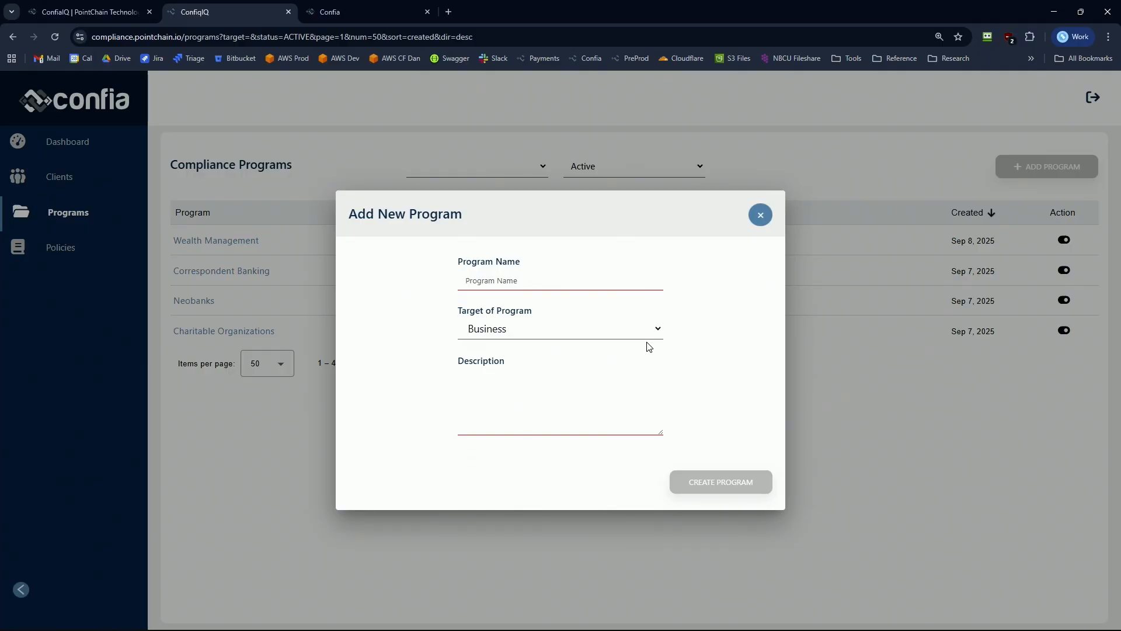
text(Casing)
key(BackSpace)
key(BackSpace)
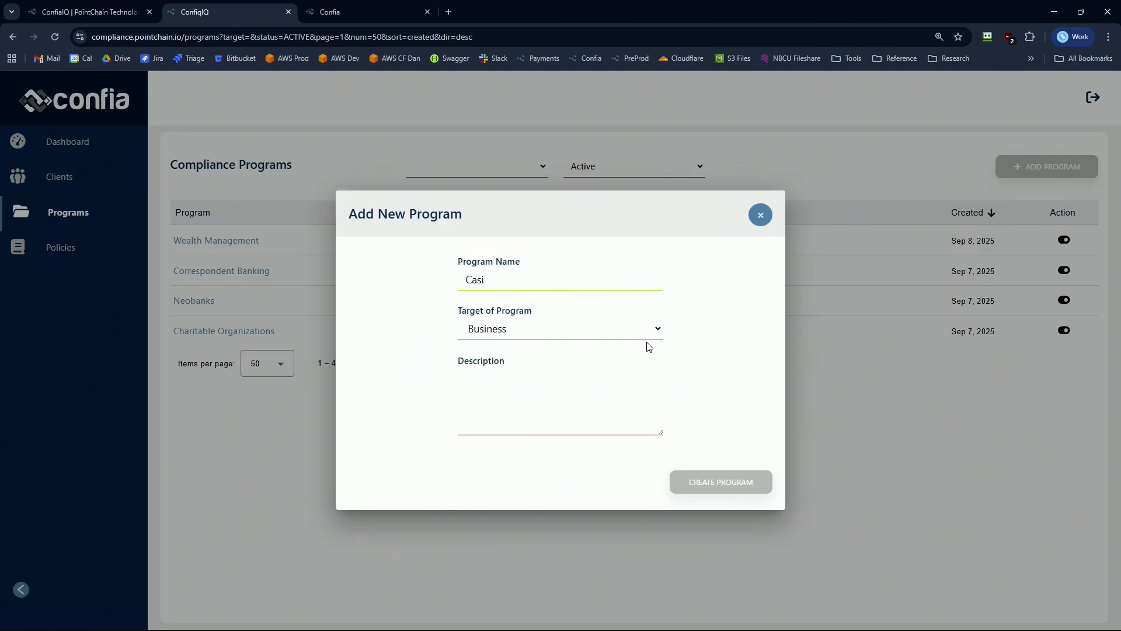
text(no Gambling)
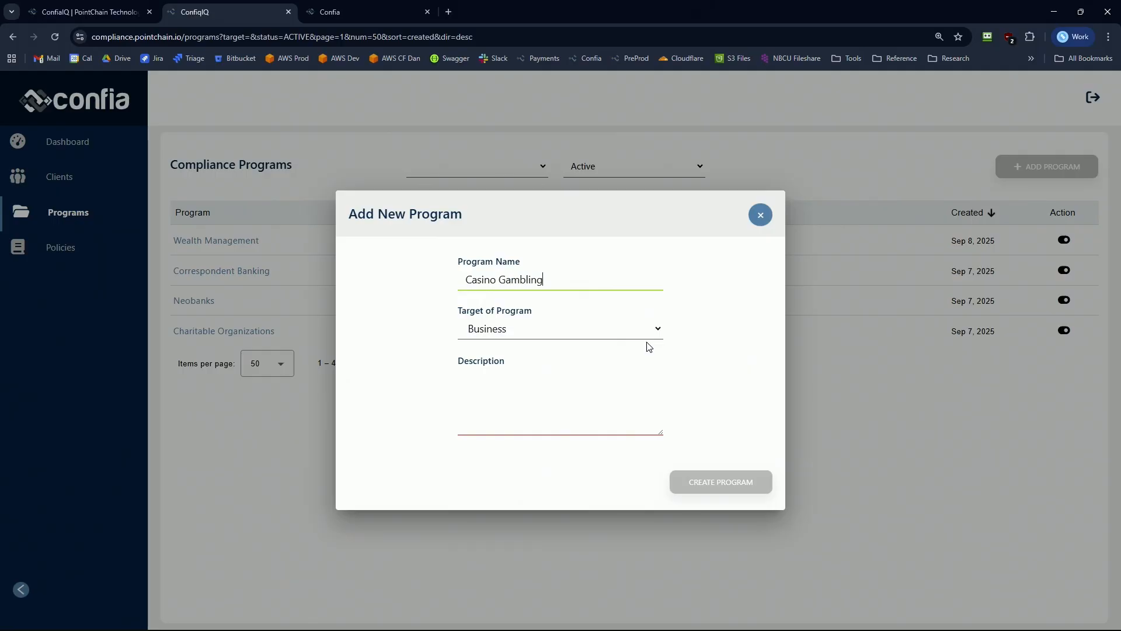
click(488, 386)
text(Casino)
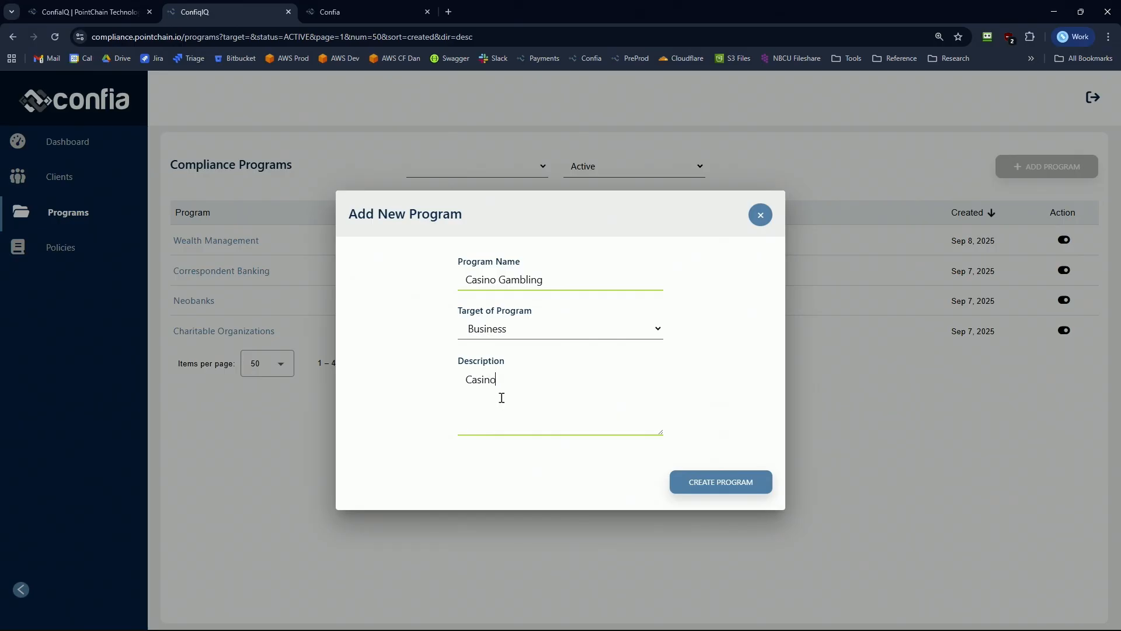
click(722, 486)
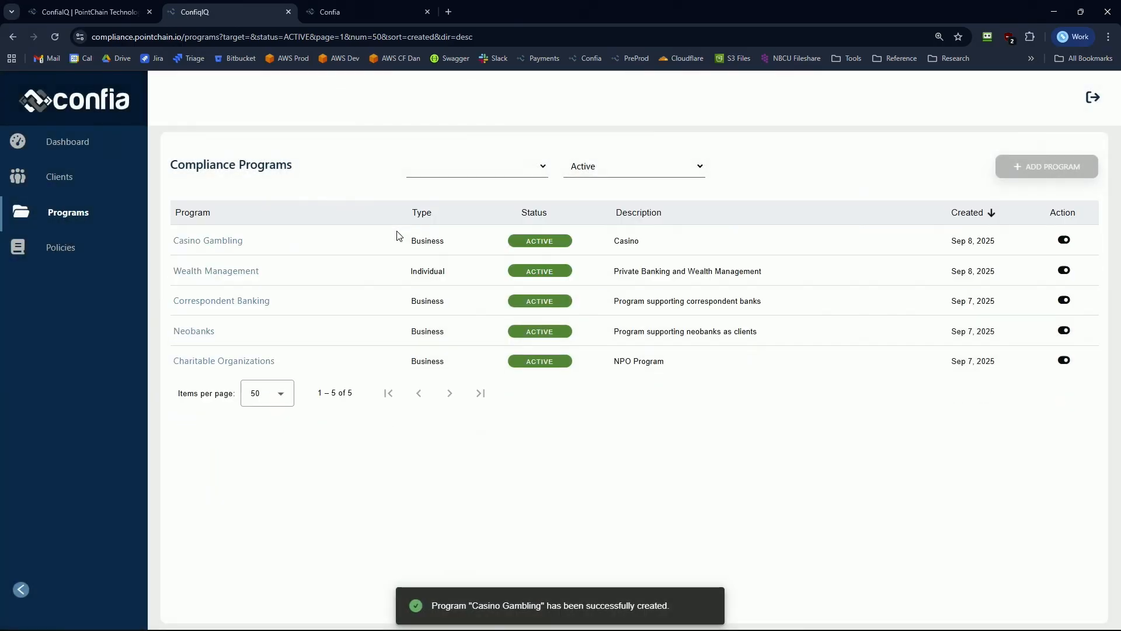
Add Casino Gaming KYC Requirements.pdf to the Casino Gambling program as a Program Document with the description "Guidelines".
click(190, 241)
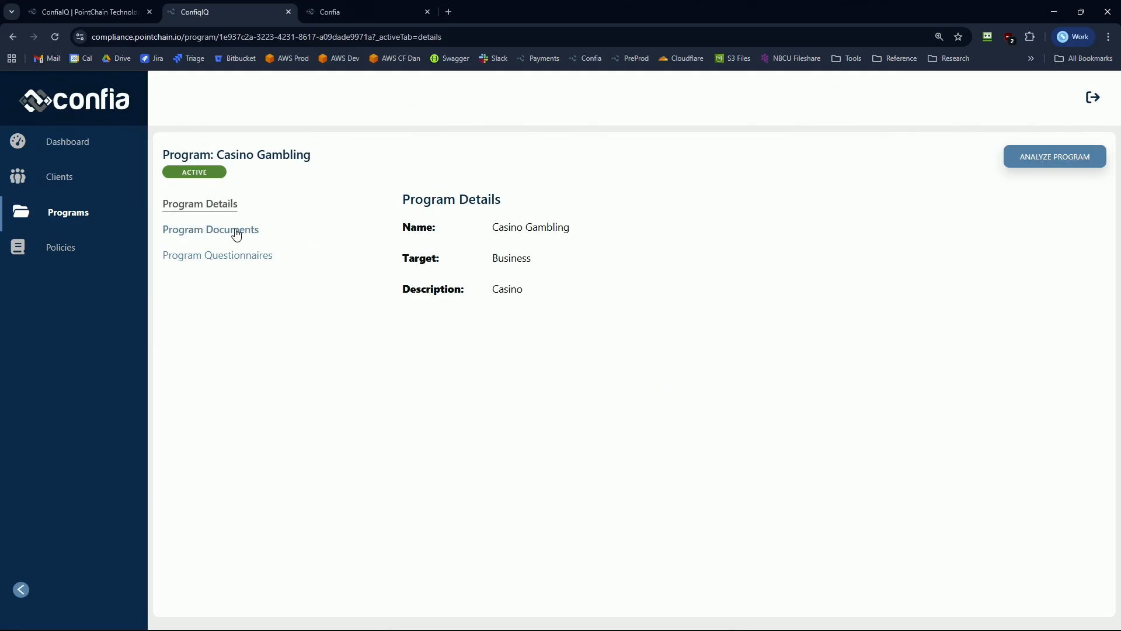
click(236, 234)
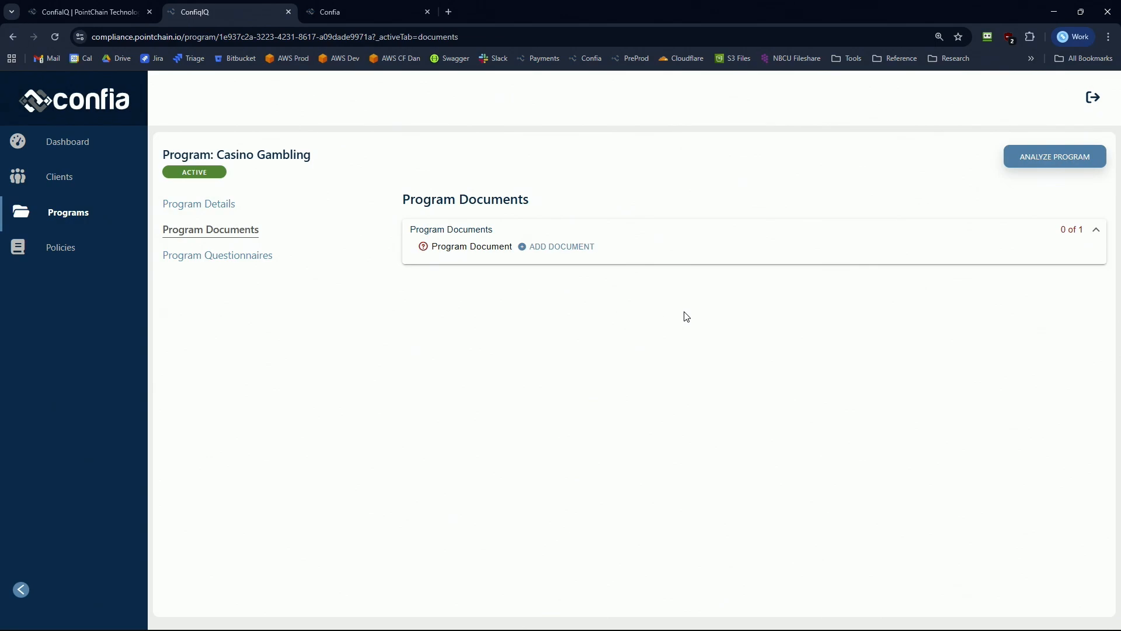
click(562, 247)
click(508, 388)
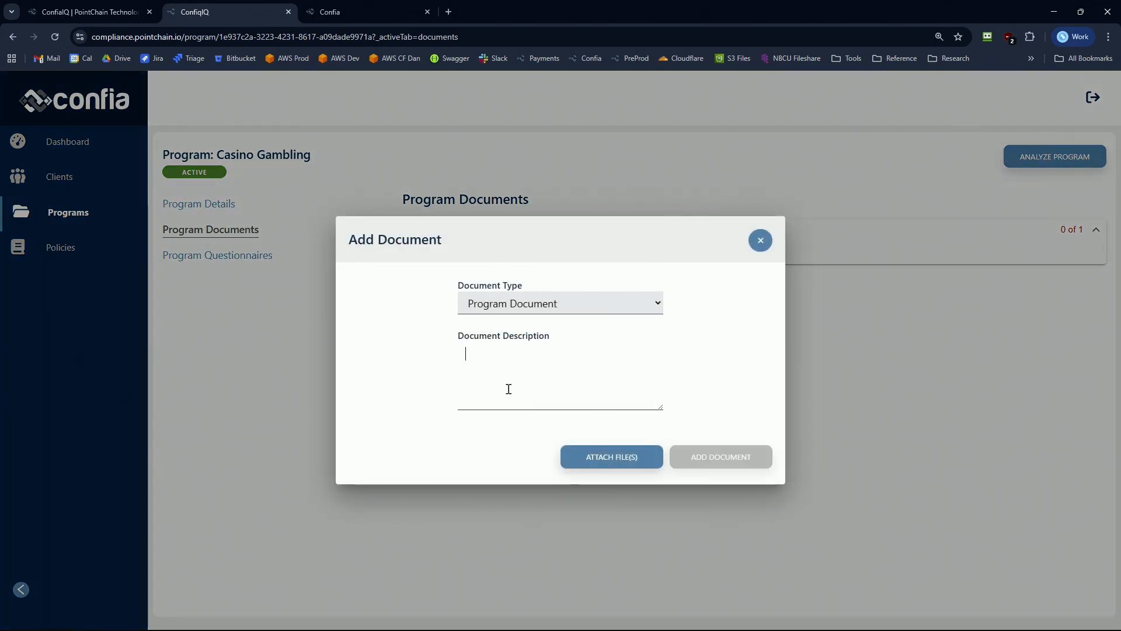
text(Guidelines)
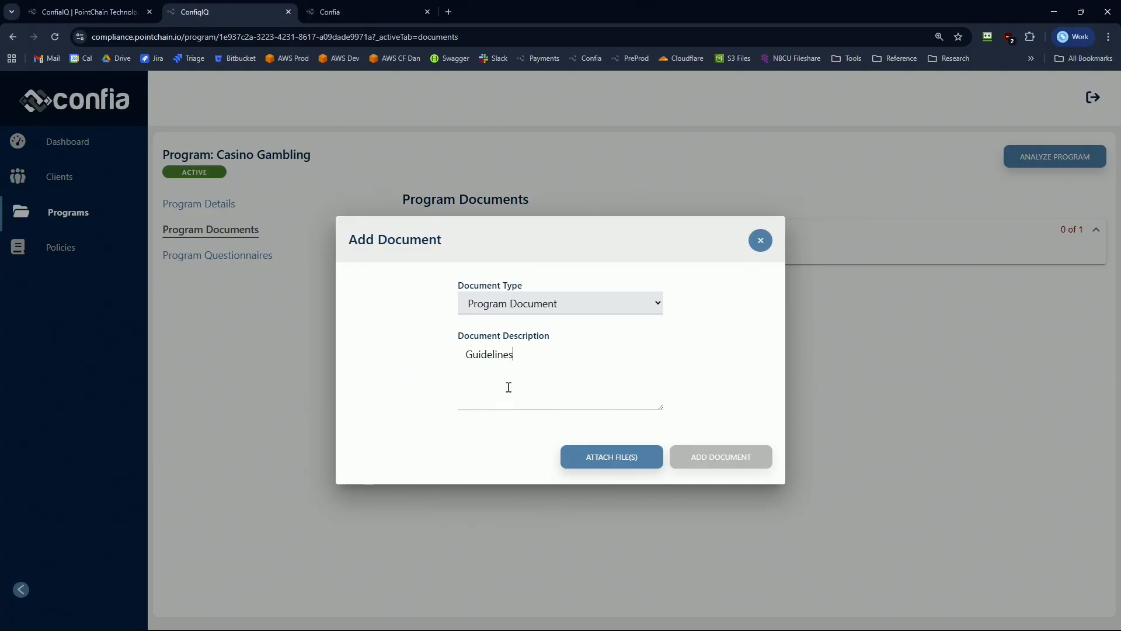
click(594, 459)
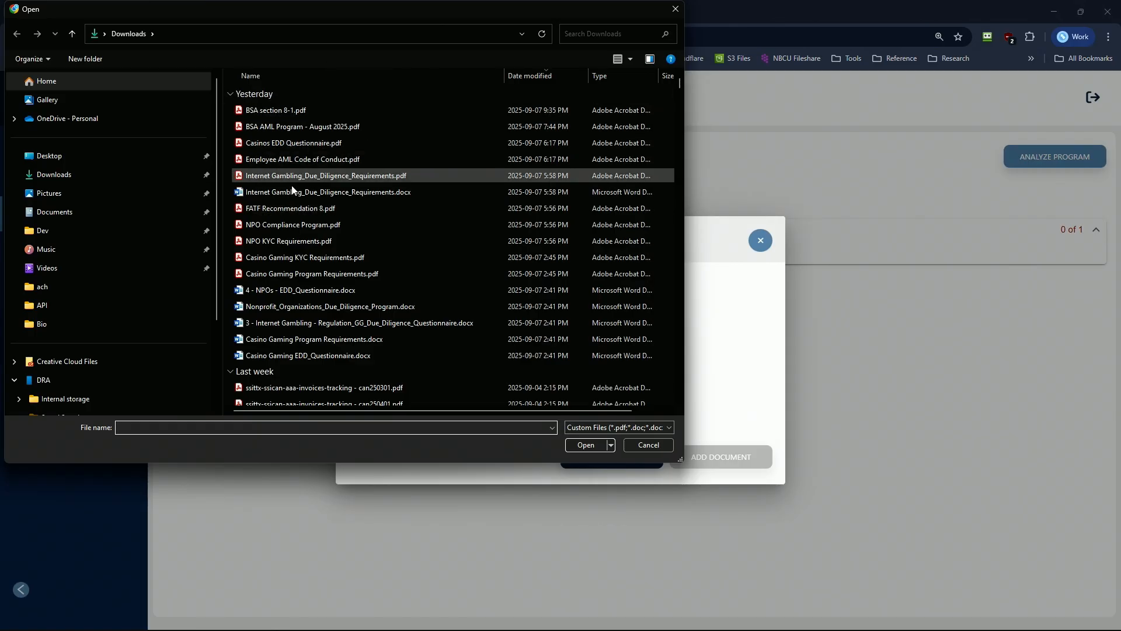
click(278, 261)
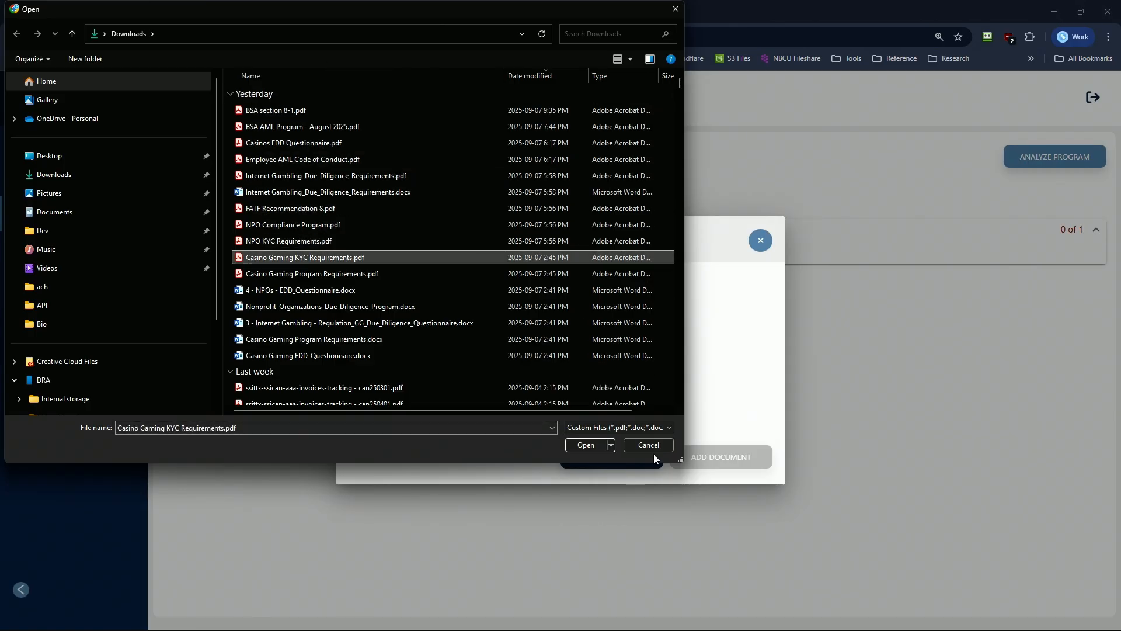
click(578, 447)
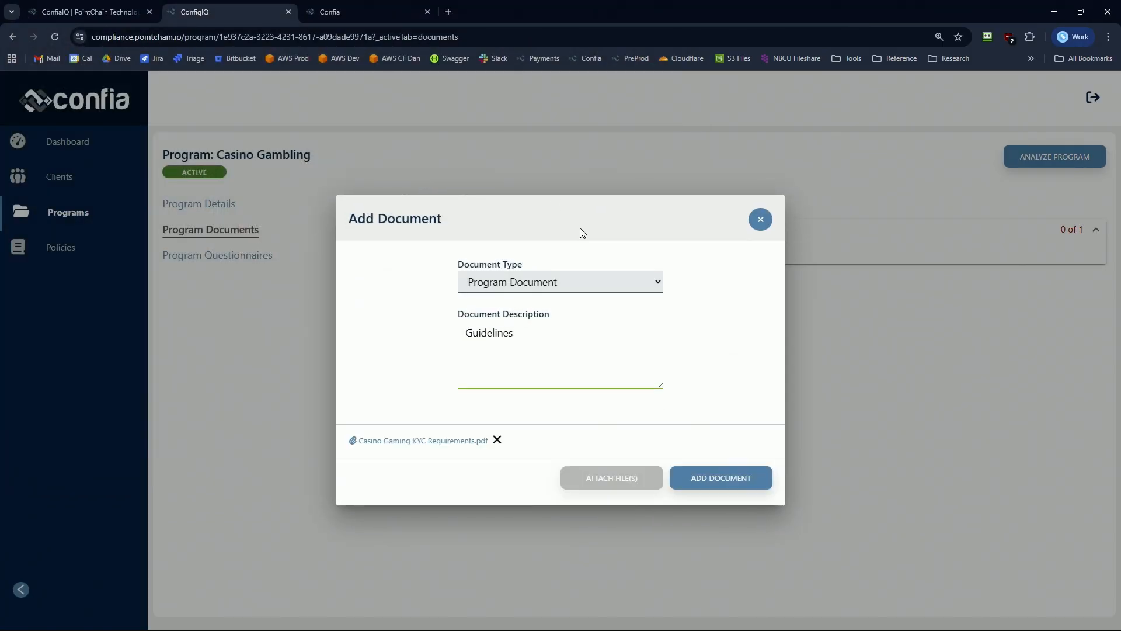
click(697, 479)
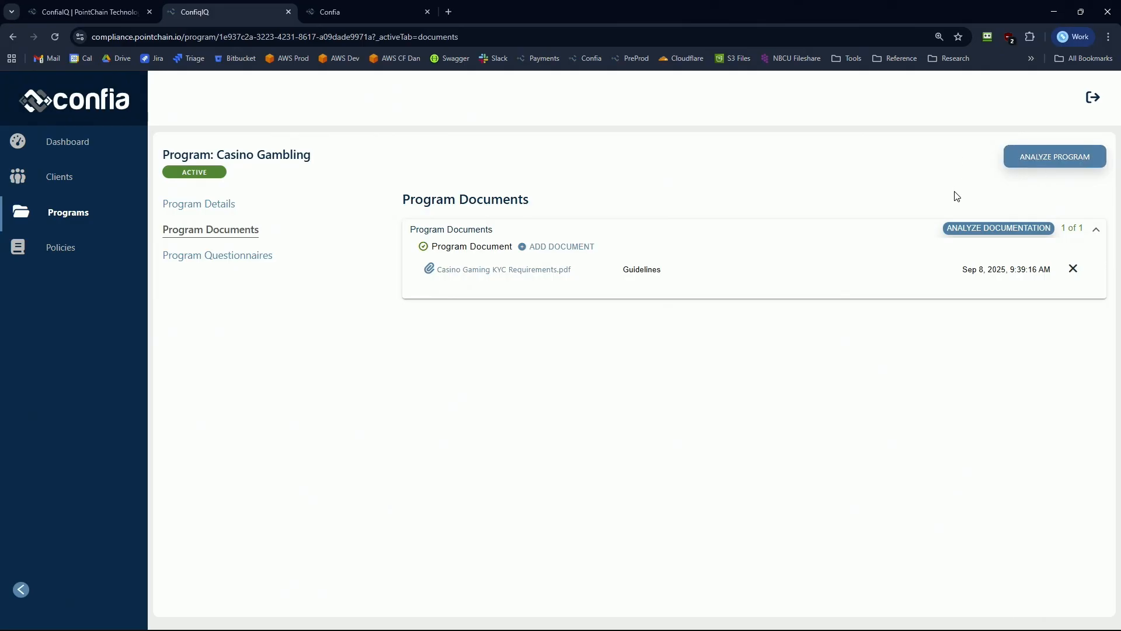
Run the documentation analysis for the Casino Gambling program and view its program questionnaires.
click(964, 233)
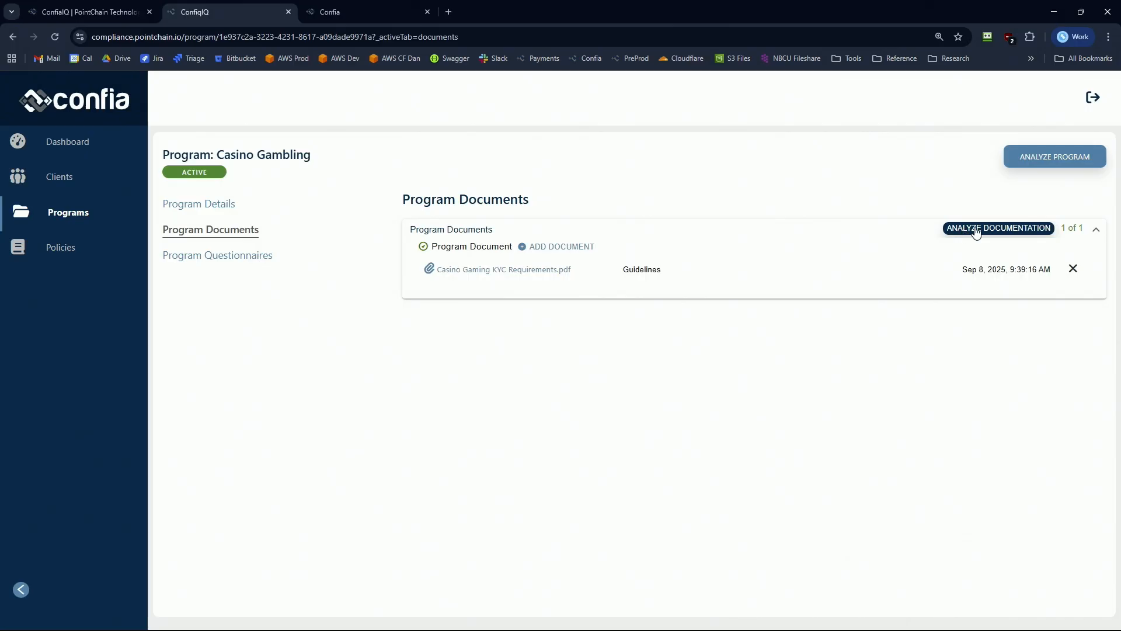
click(177, 260)
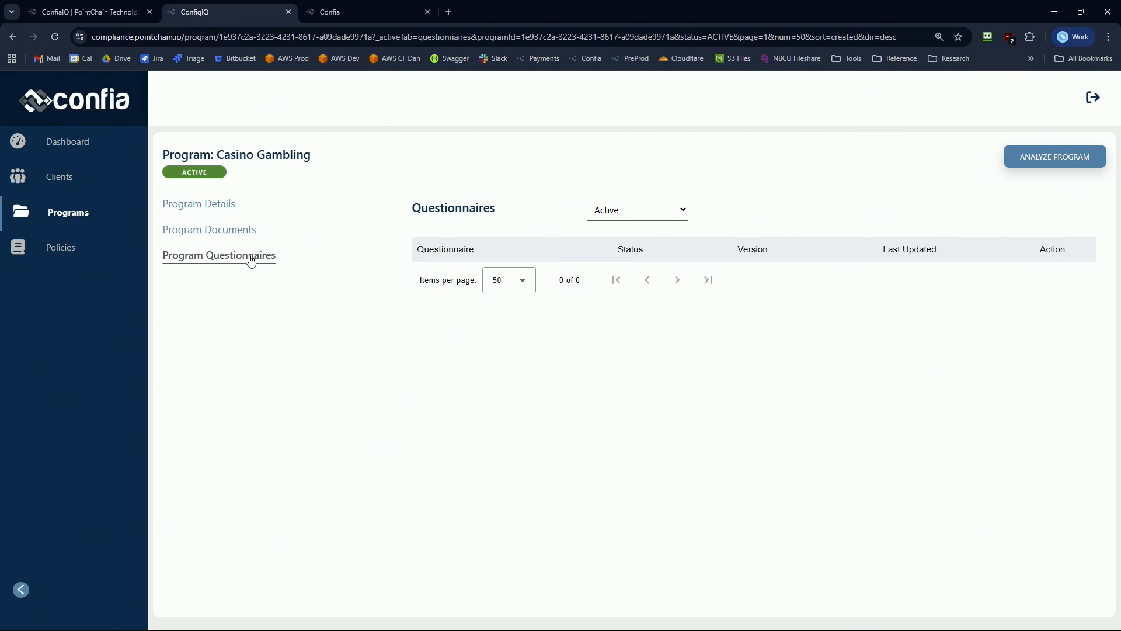
double_click(251, 261)
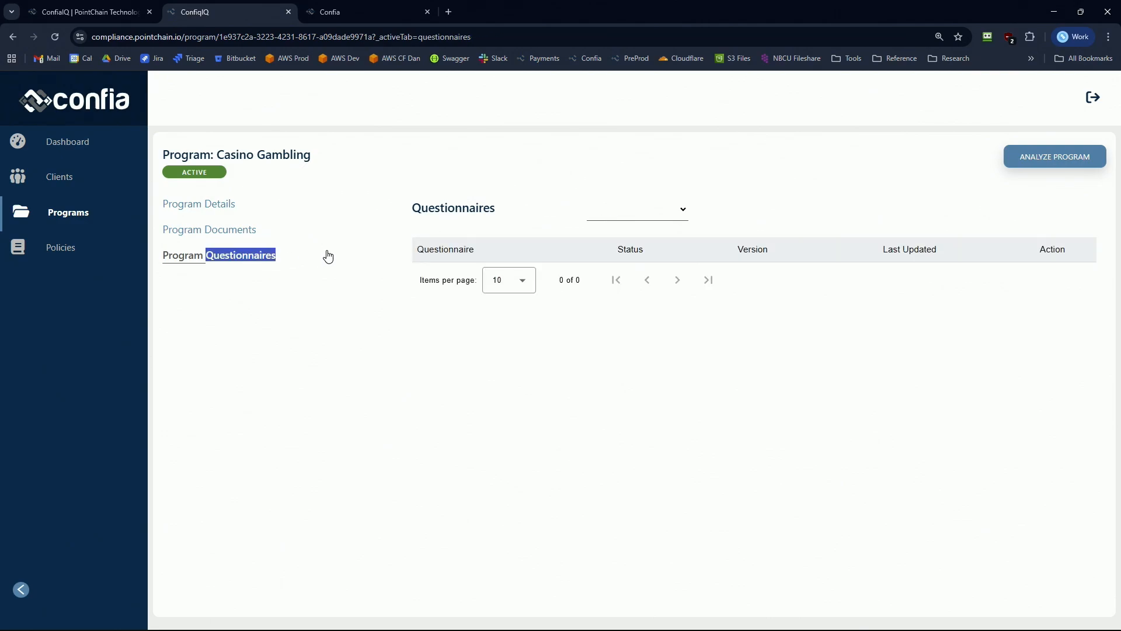
Open the Nonprofit Organization Prescreening questionnaire of the Charitable Organizations program.
click(82, 215)
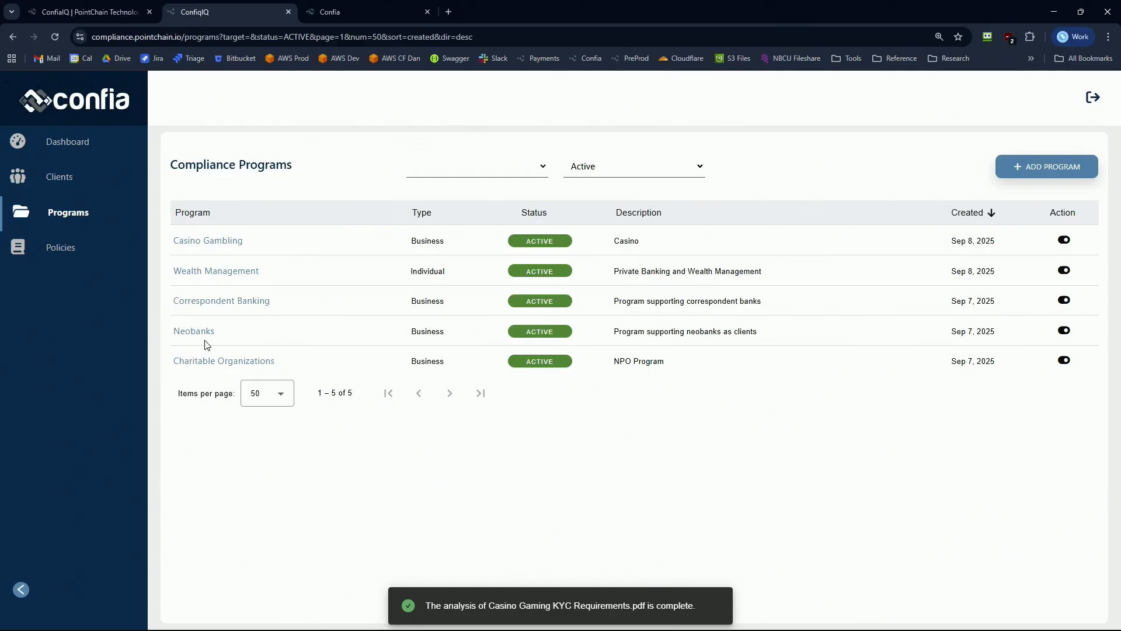
click(196, 362)
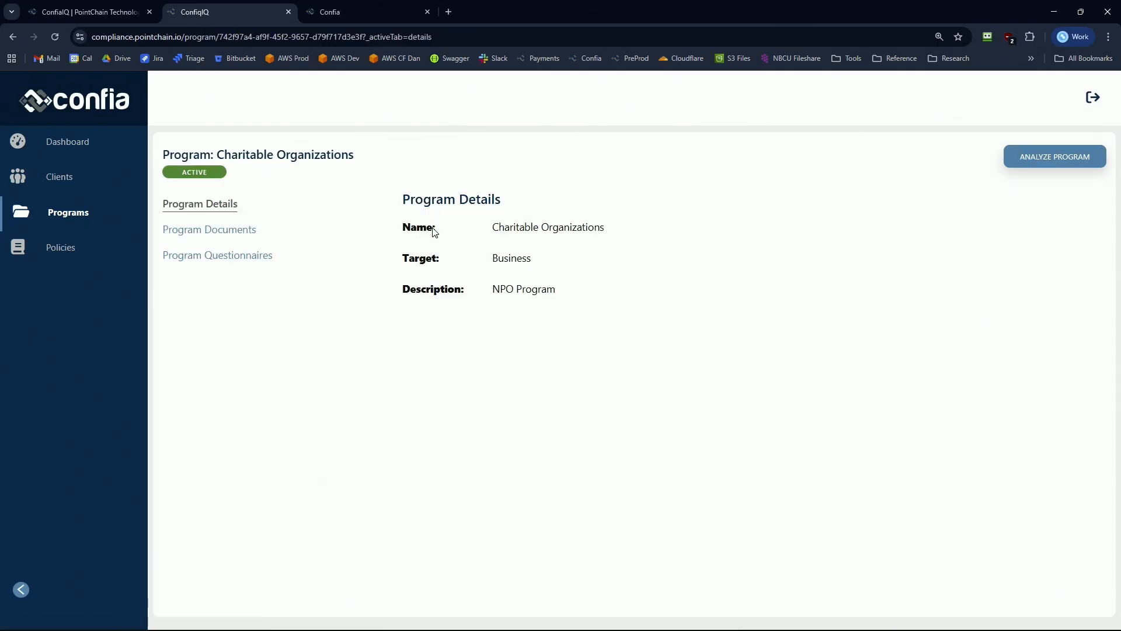
click(194, 264)
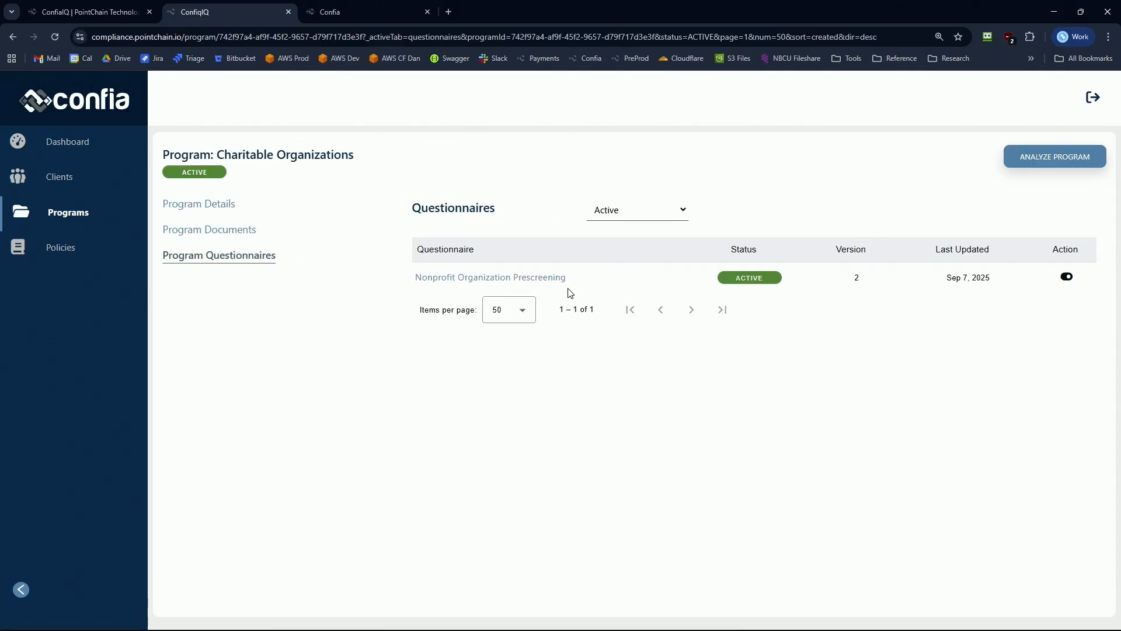
click(542, 286)
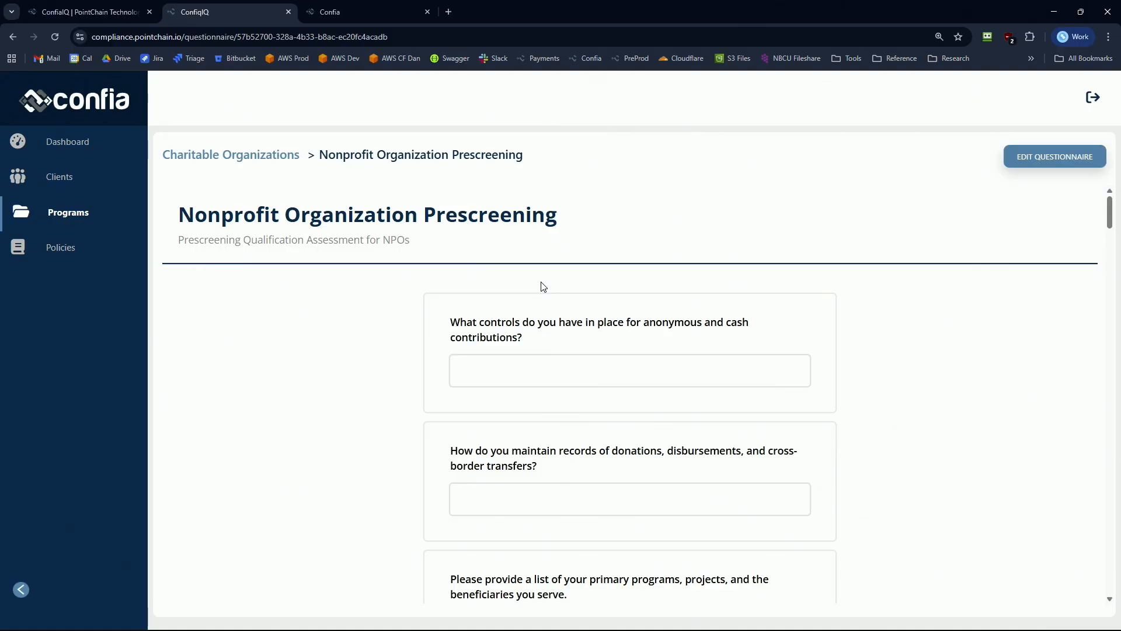
Review the prescreening questions in the questionnaire designer, and go through the survey preview to its completion.
click(1013, 166)
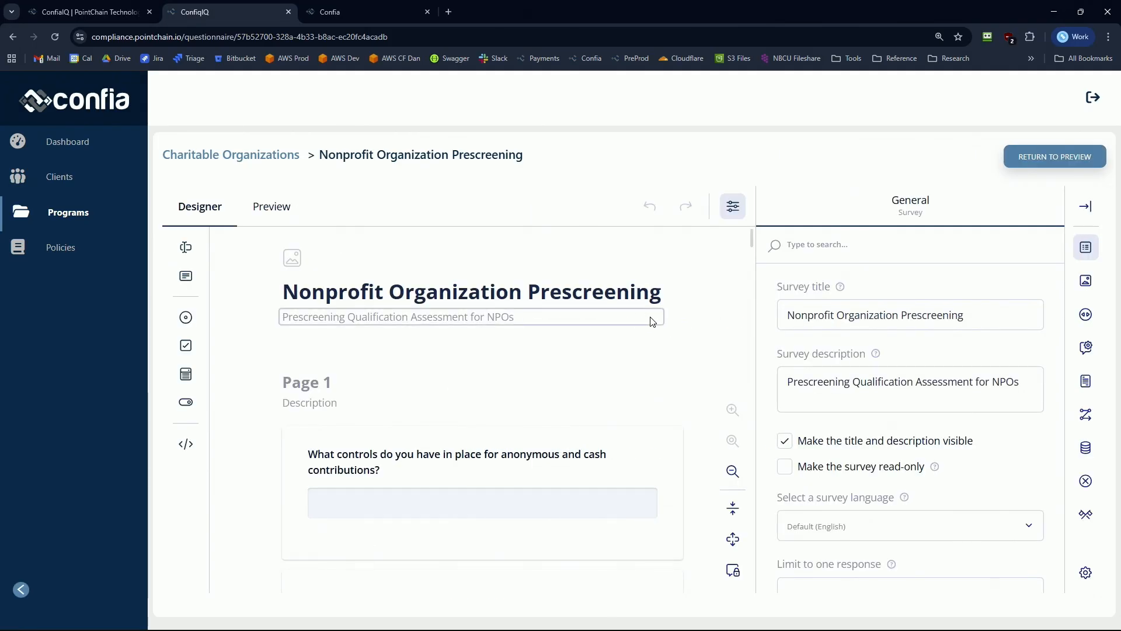
scroll(558, 281, down, 5)
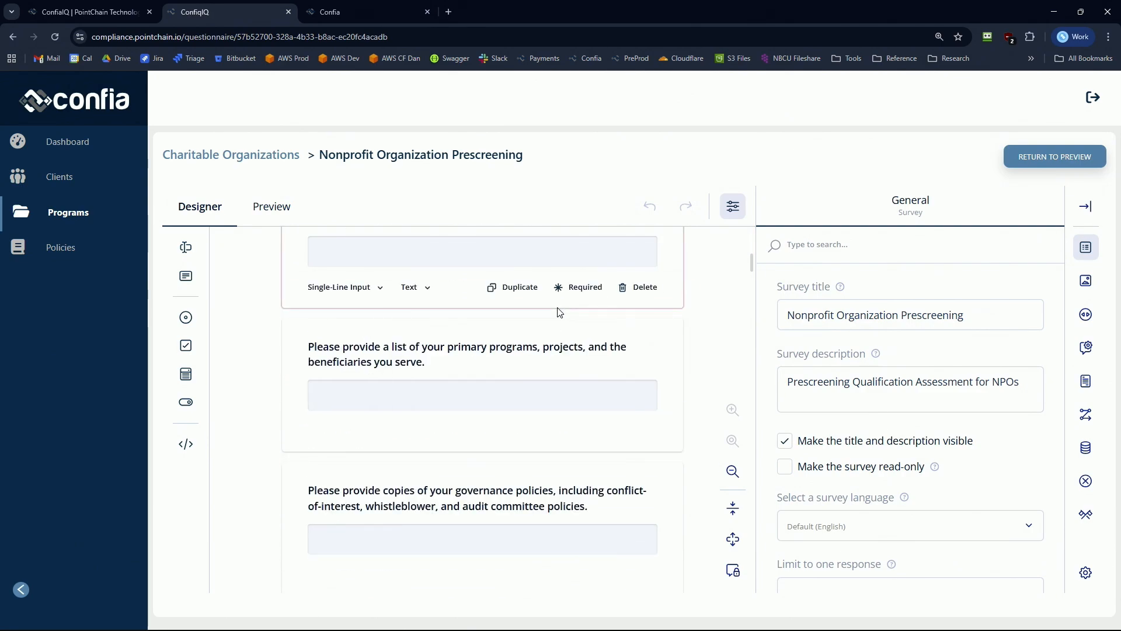
scroll(559, 313, down, 10)
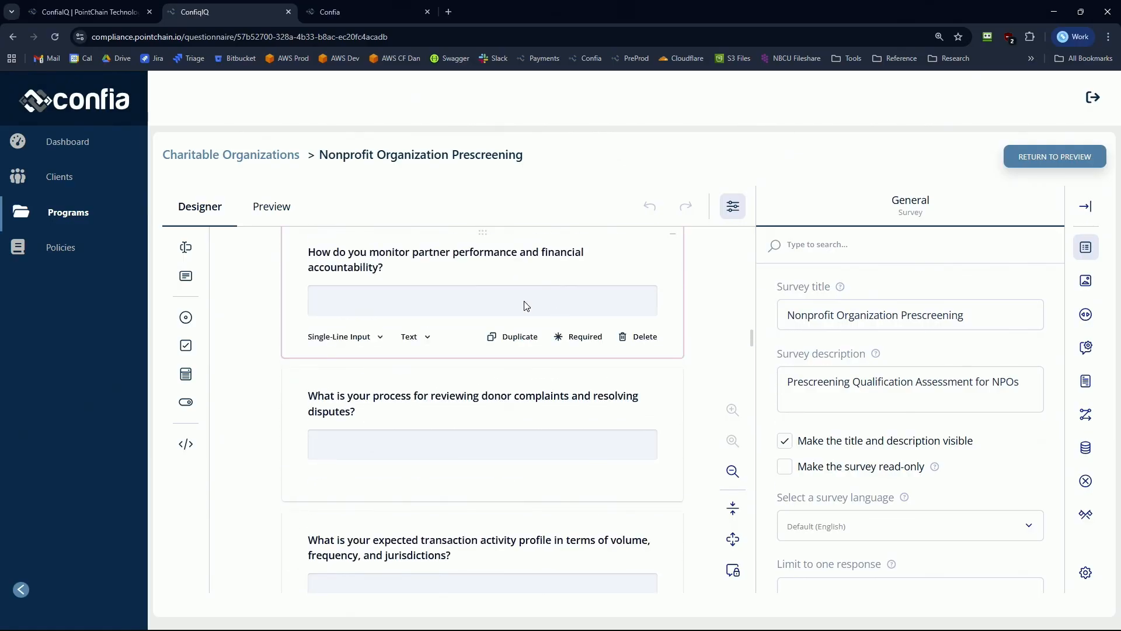
click(261, 209)
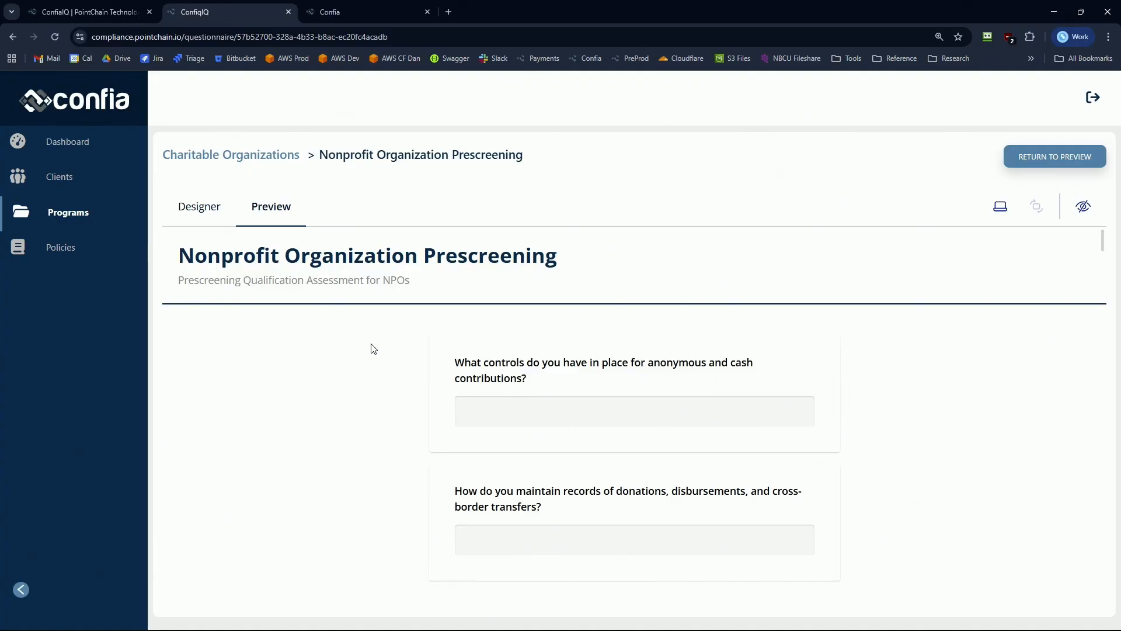
scroll(370, 348, down, 15)
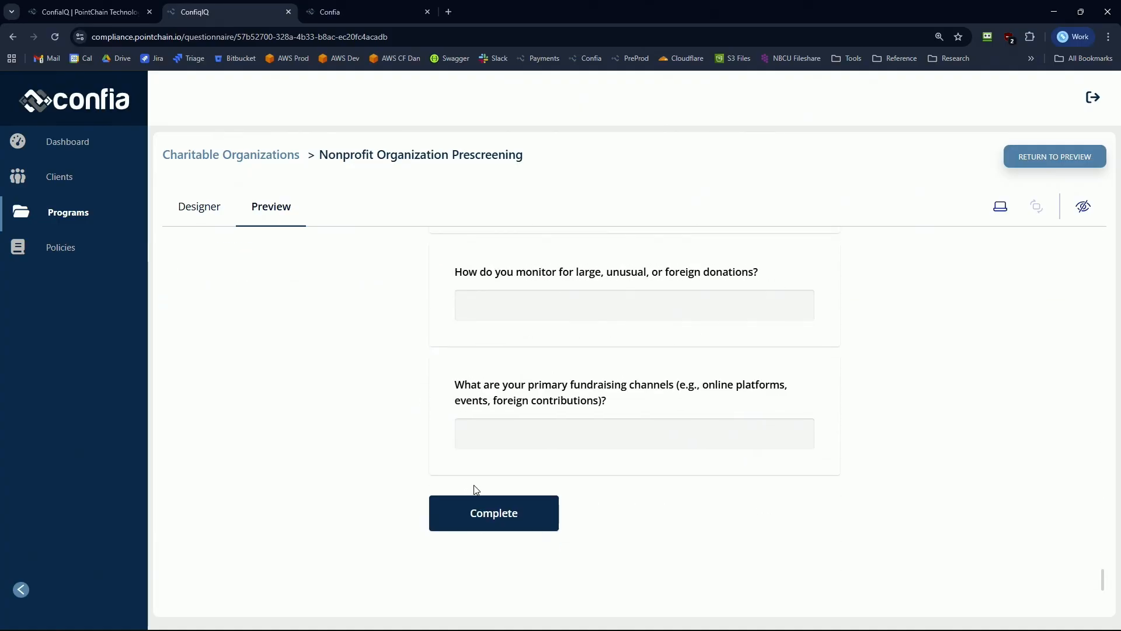
click(490, 513)
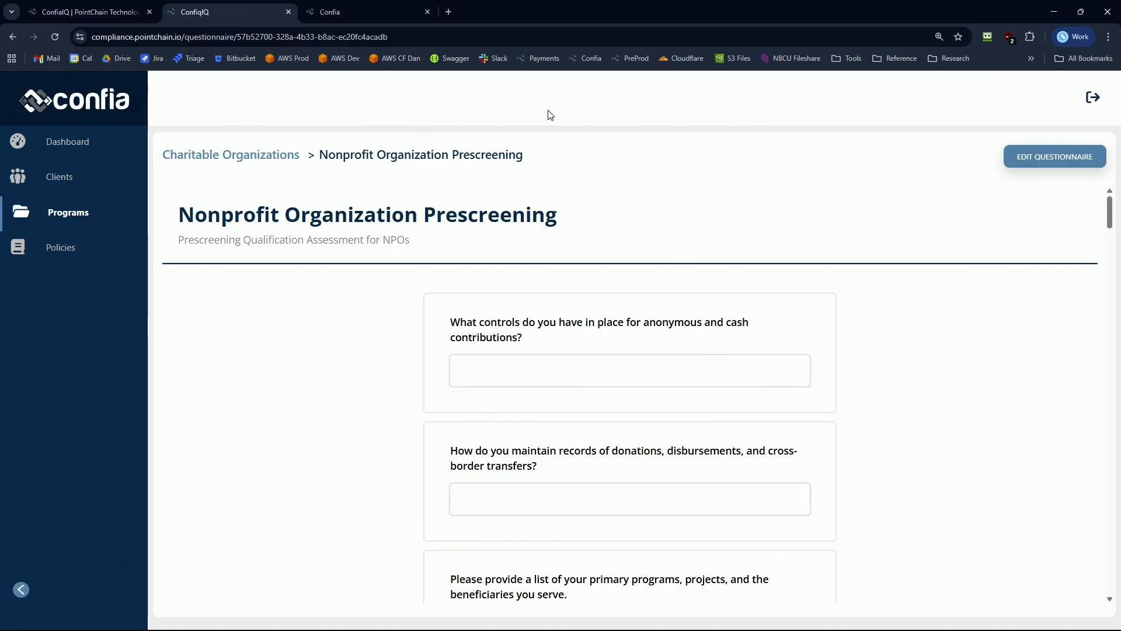
Switch to the Confia Authority members site, view the accounts of Bradtke, Grant and Bailey, and return to the member list.
click(355, 11)
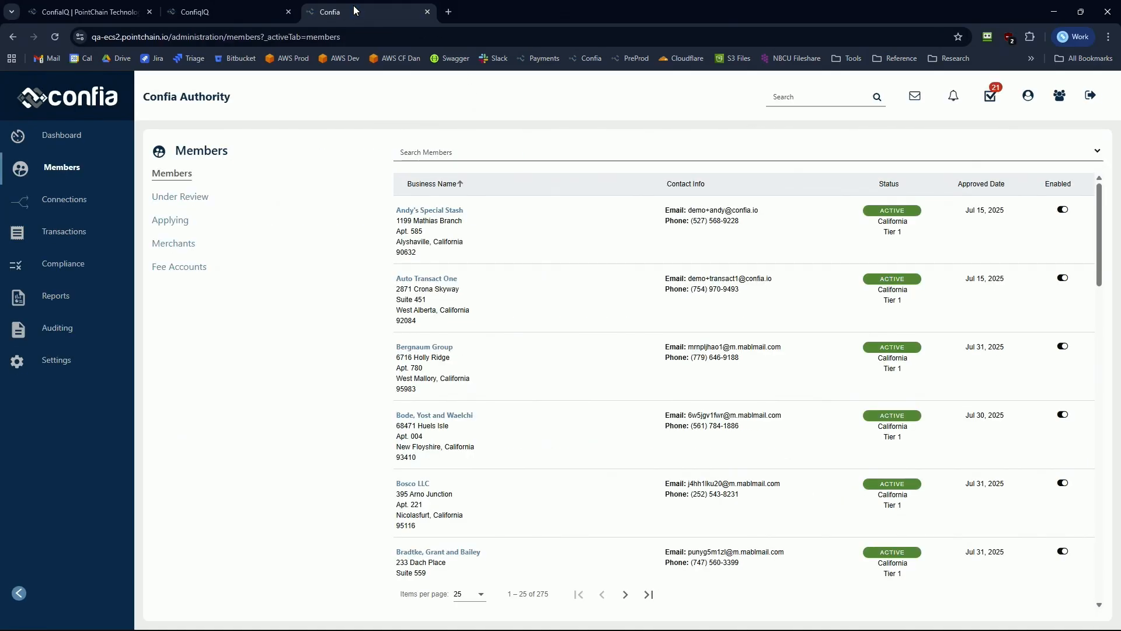
mouse_move(644, 628)
click(437, 553)
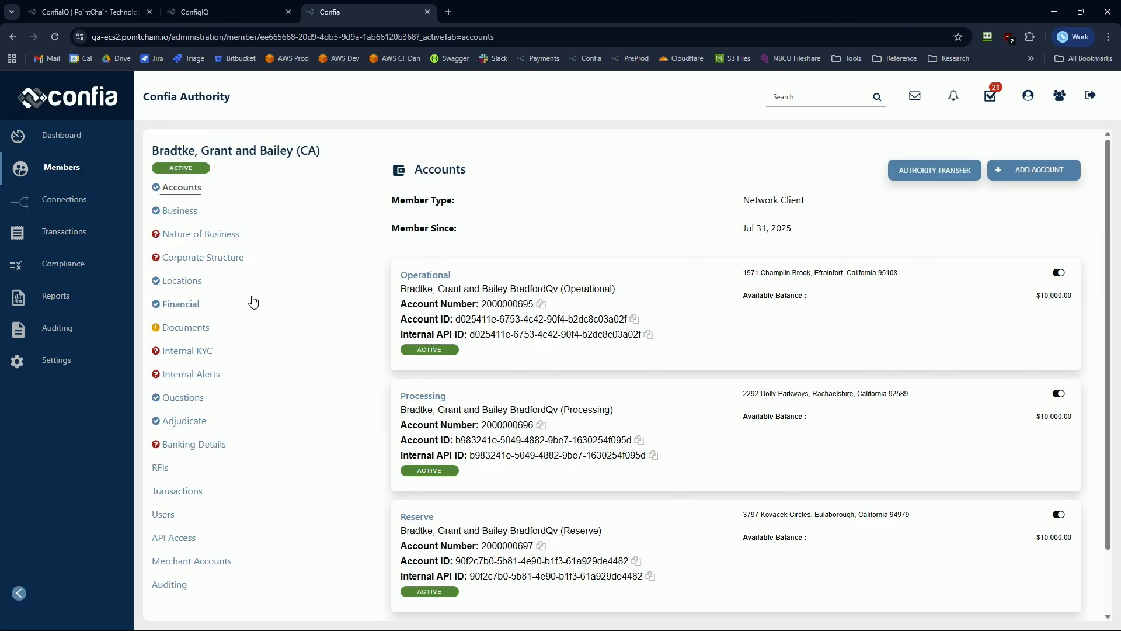
click(14, 38)
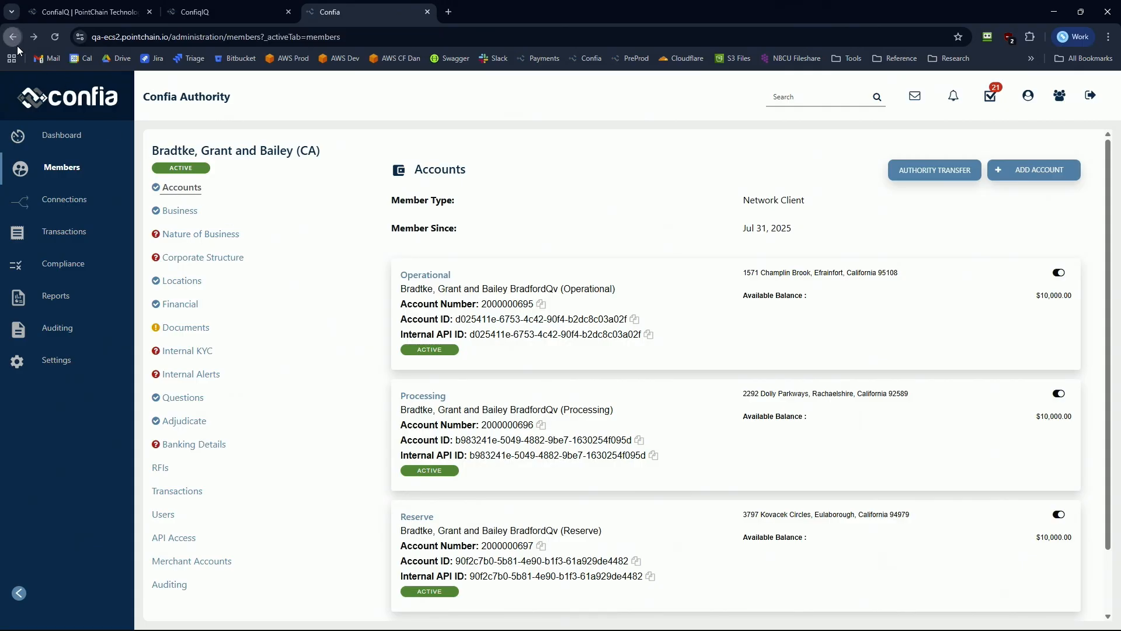
Open the member Bode, Yost and Waelchi and review its documents, corporate structure and nature of business.
scroll(508, 403, down, 1)
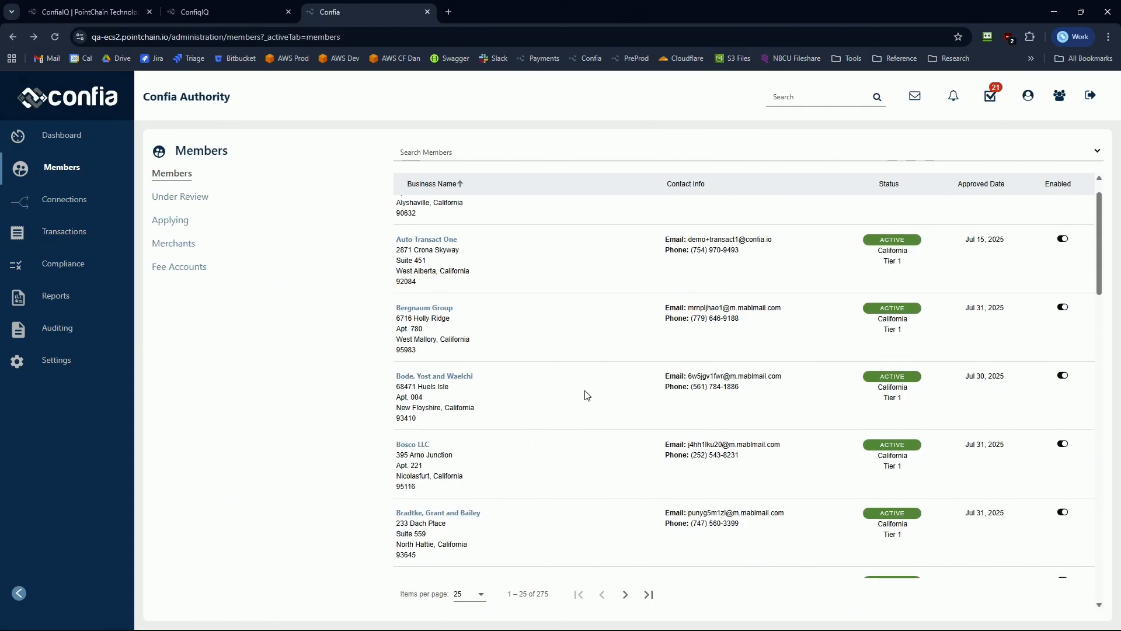
scroll(586, 393, down, 2)
scroll(556, 383, up, 4)
click(454, 416)
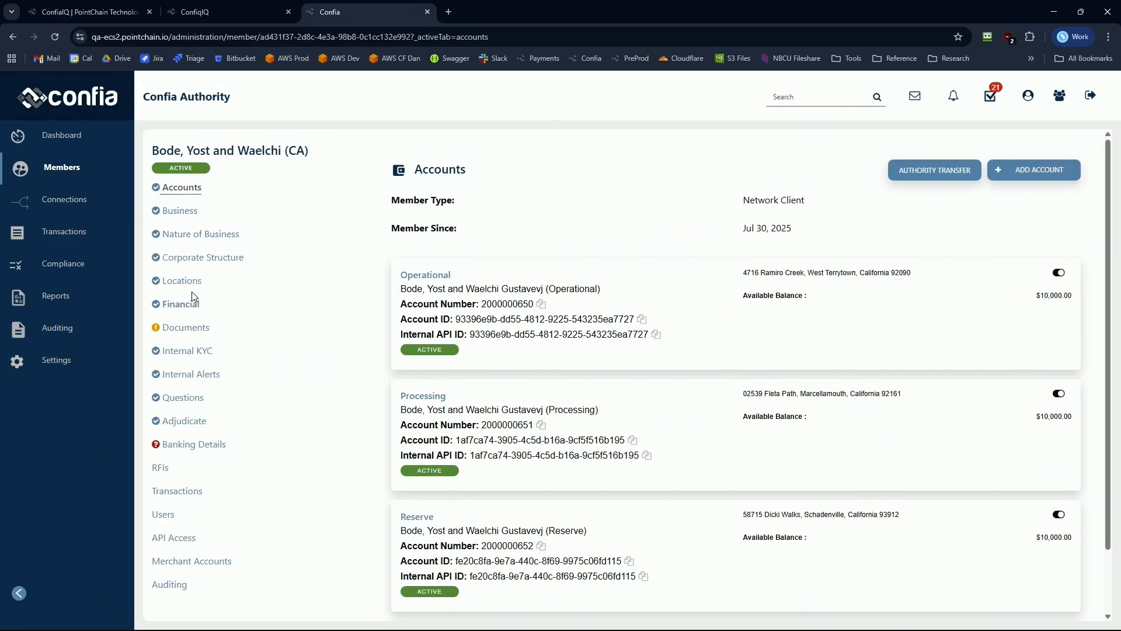
click(183, 327)
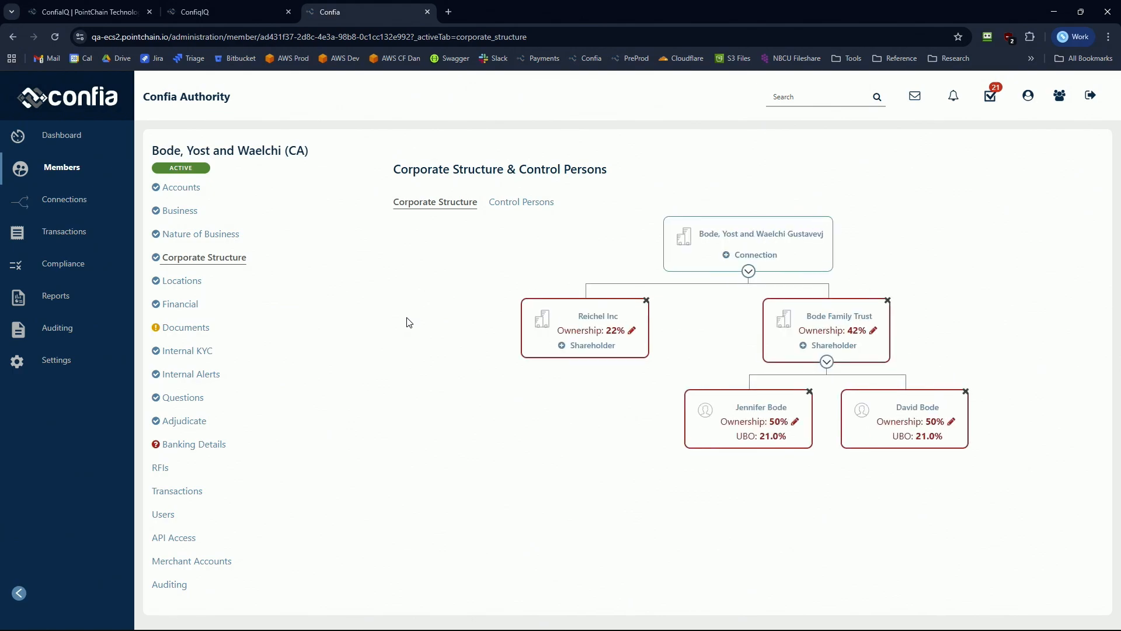
click(188, 236)
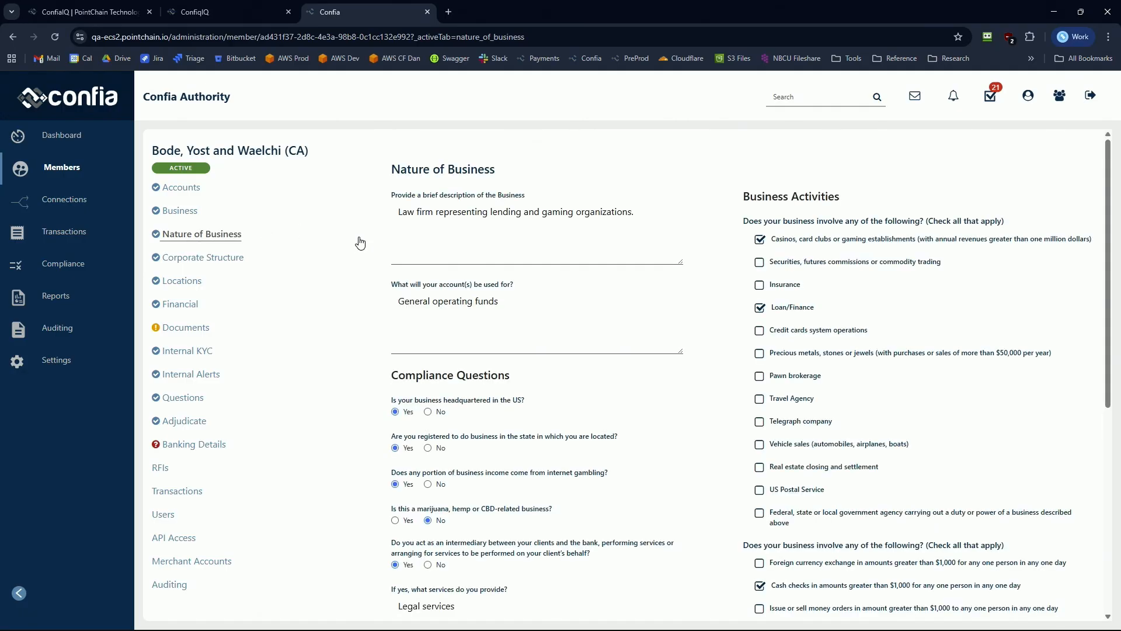